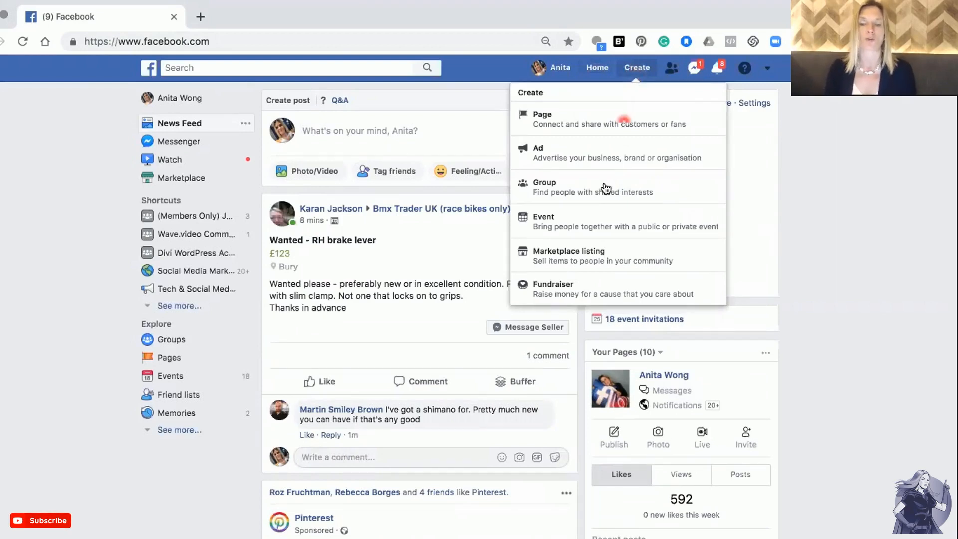
Start creating a new group and name it "Youtube test group".
click(592, 192)
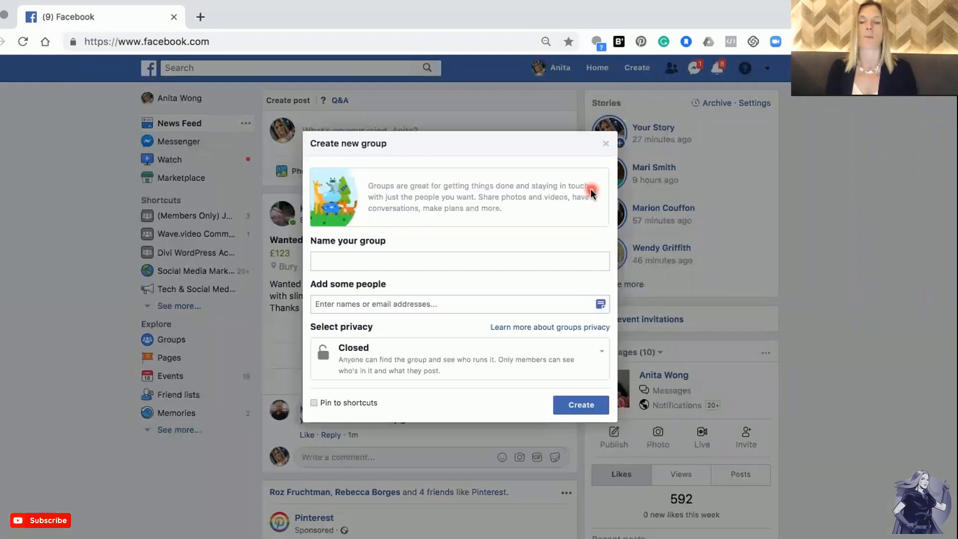
click(390, 264)
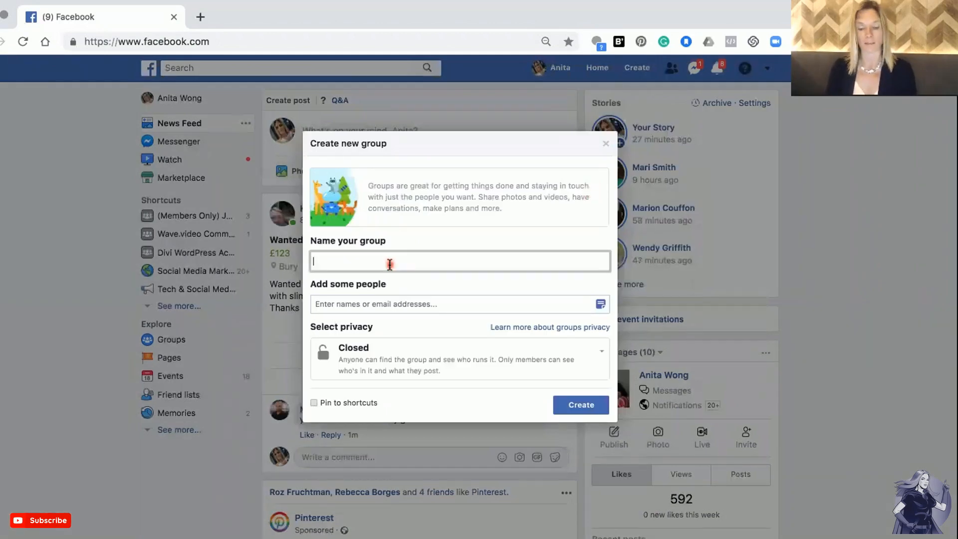
text(Youtube test group)
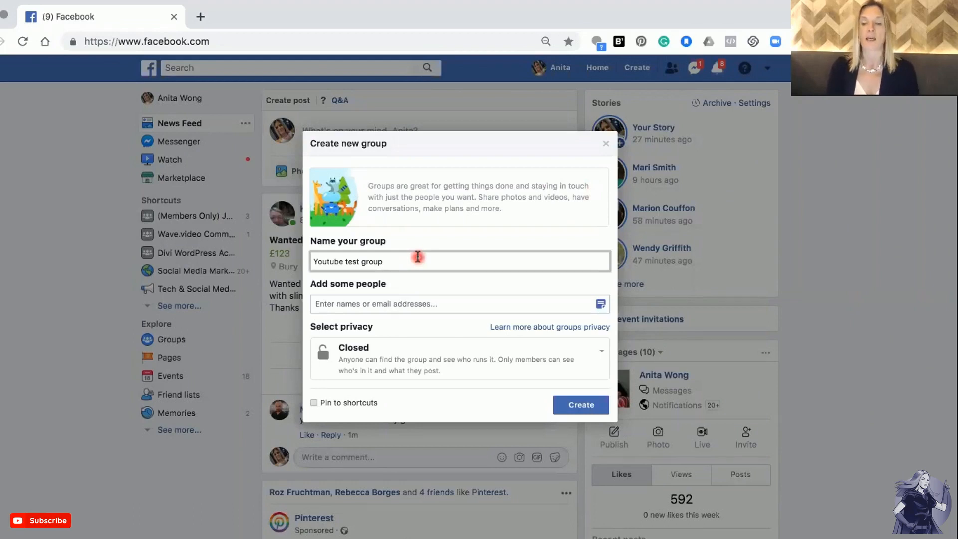
Add a friend to the new group by searching for their name and picking them from the suggestions.
click(403, 305)
text(ba)
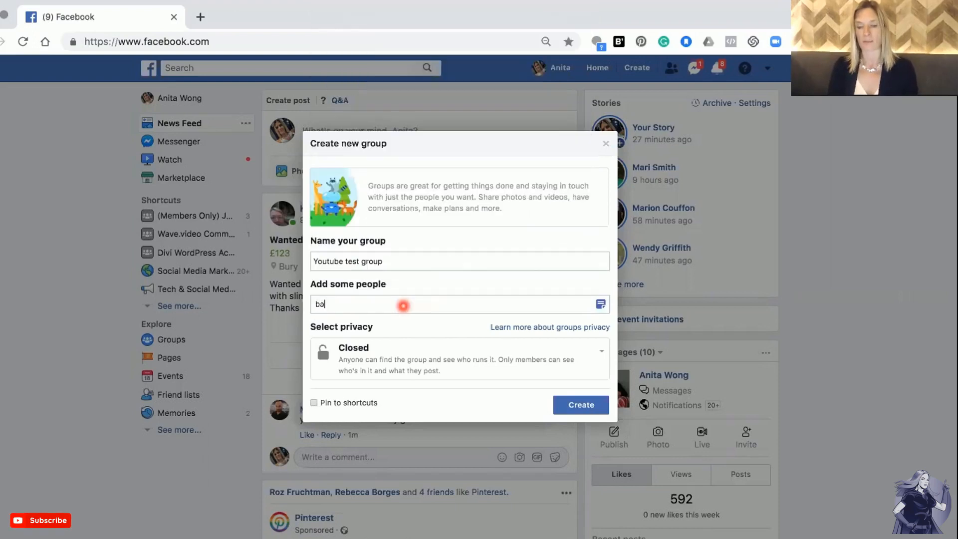
text(rry)
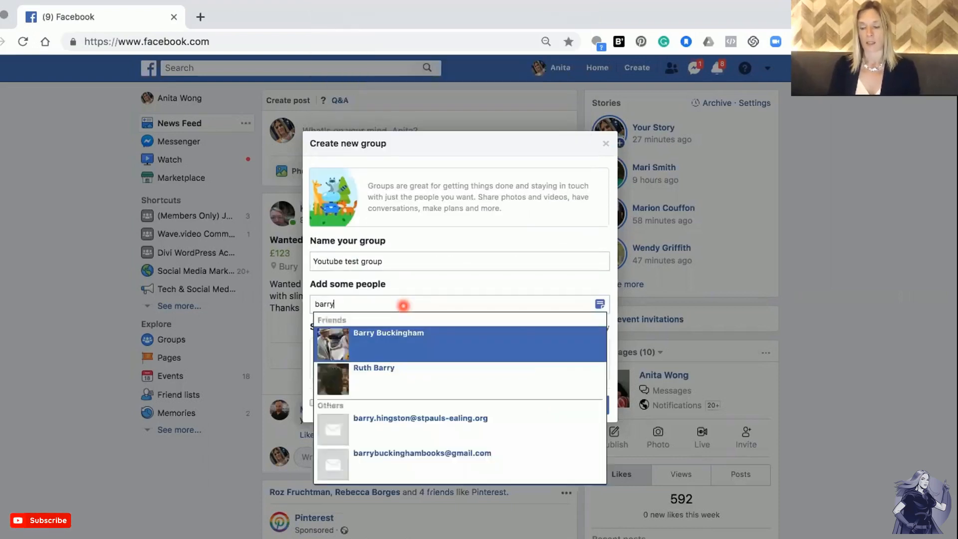
click(401, 343)
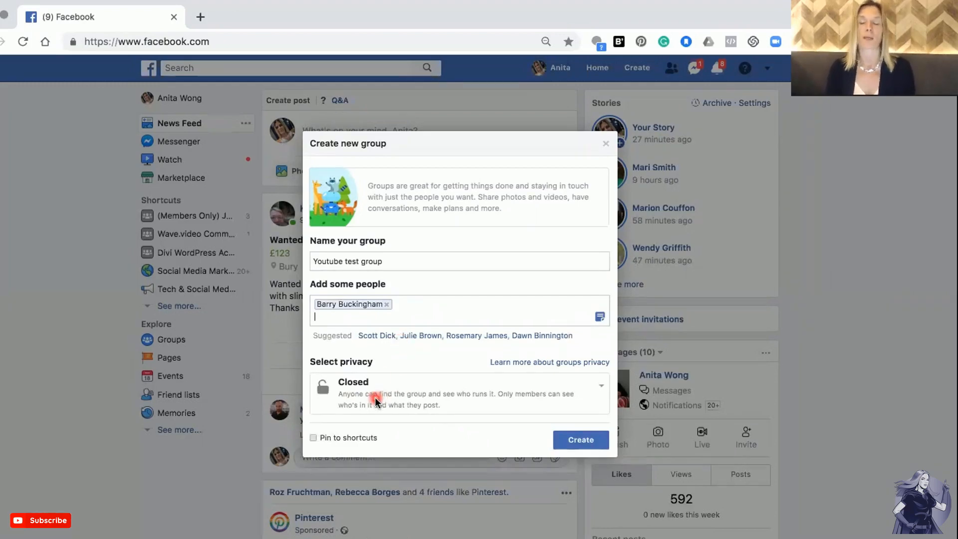
Keep the group's privacy set to Closed and create the group.
click(597, 387)
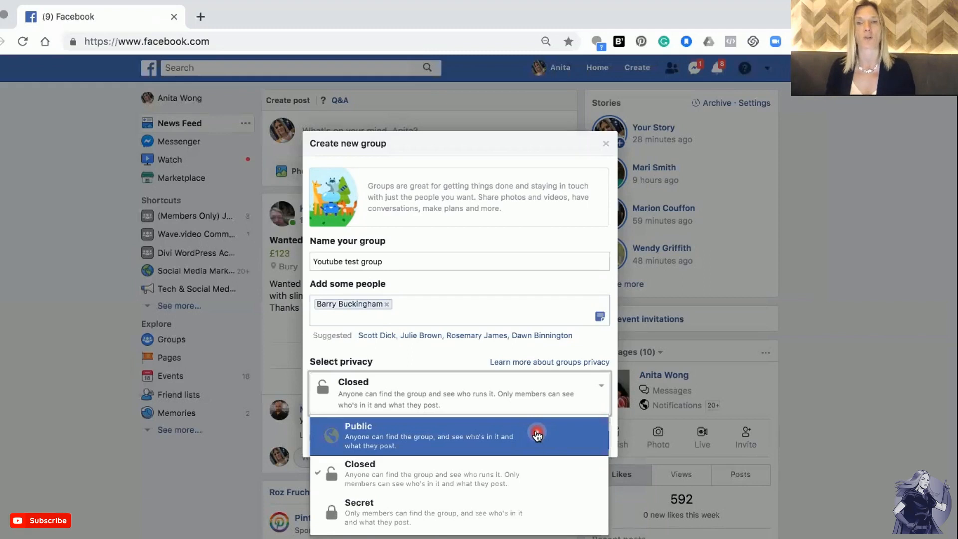
click(516, 476)
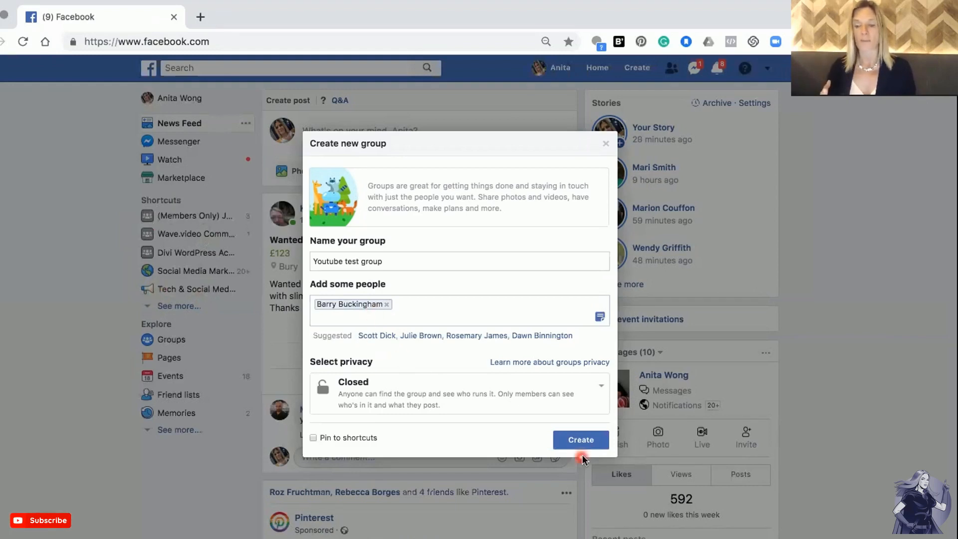
click(574, 442)
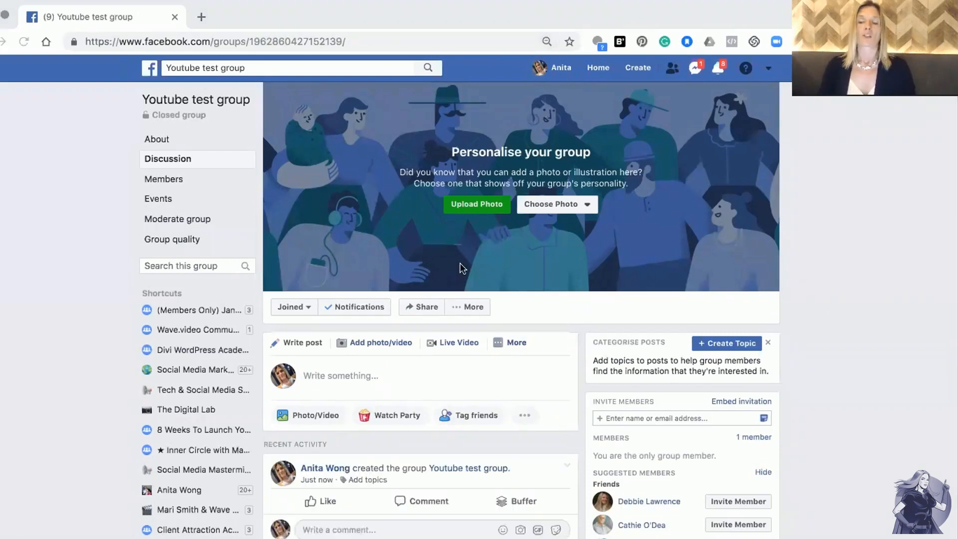
Open the group's settings and enter "xxx" as the group description.
click(468, 306)
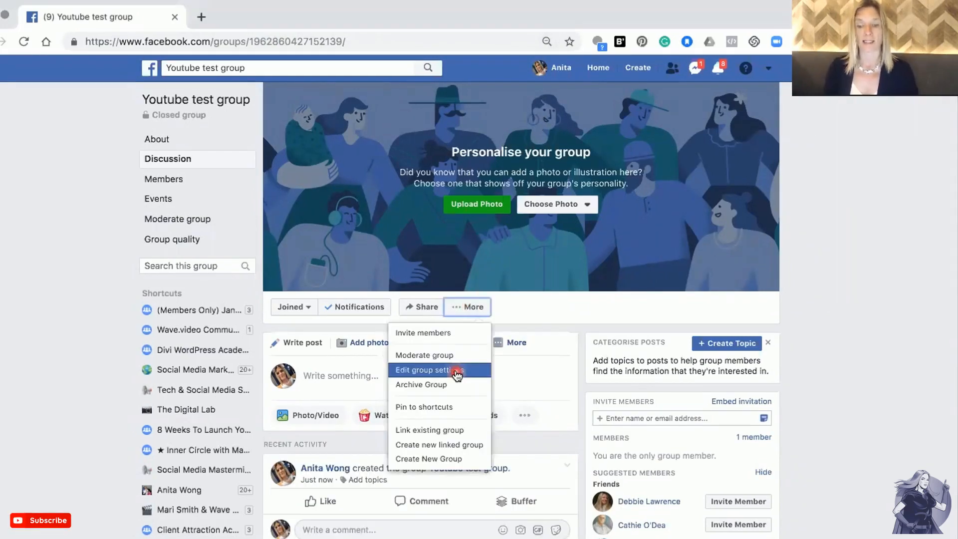
click(454, 370)
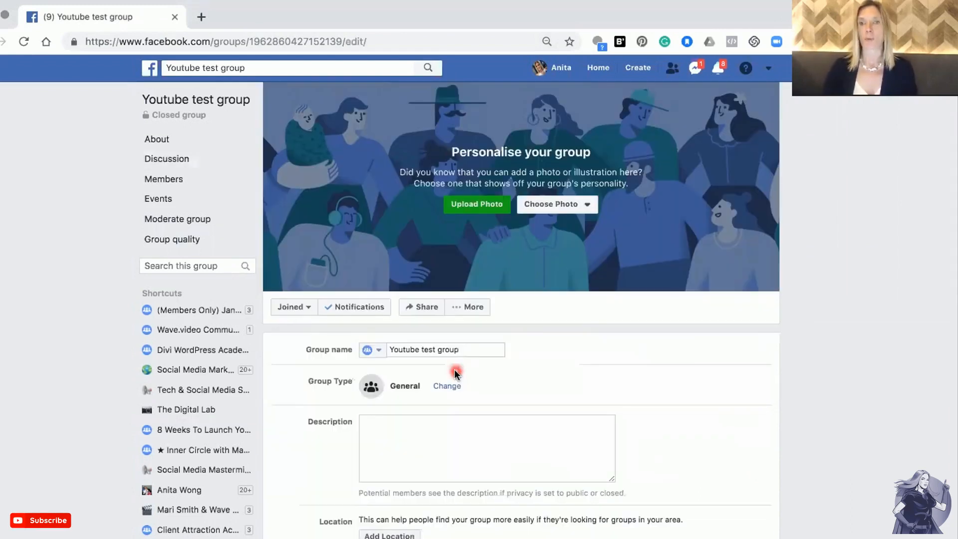
click(400, 351)
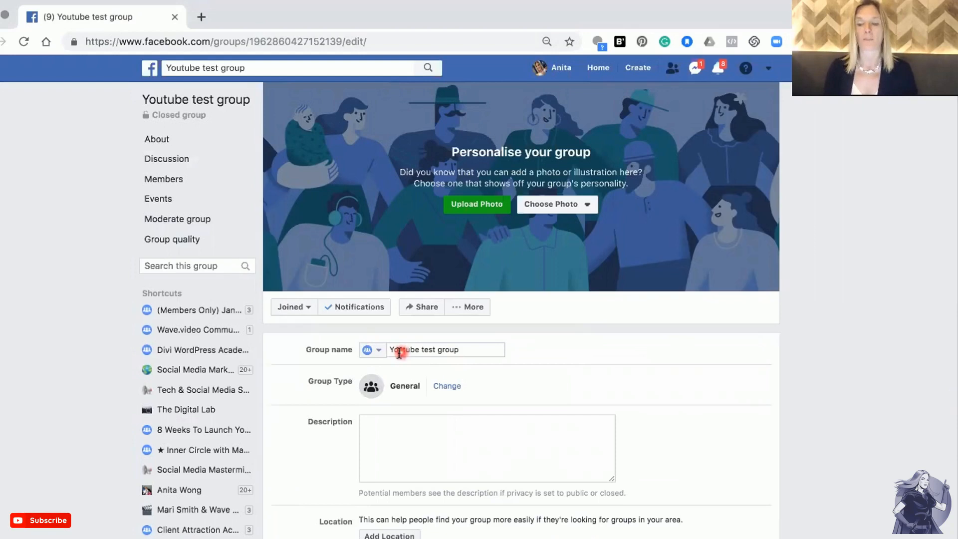
click(456, 353)
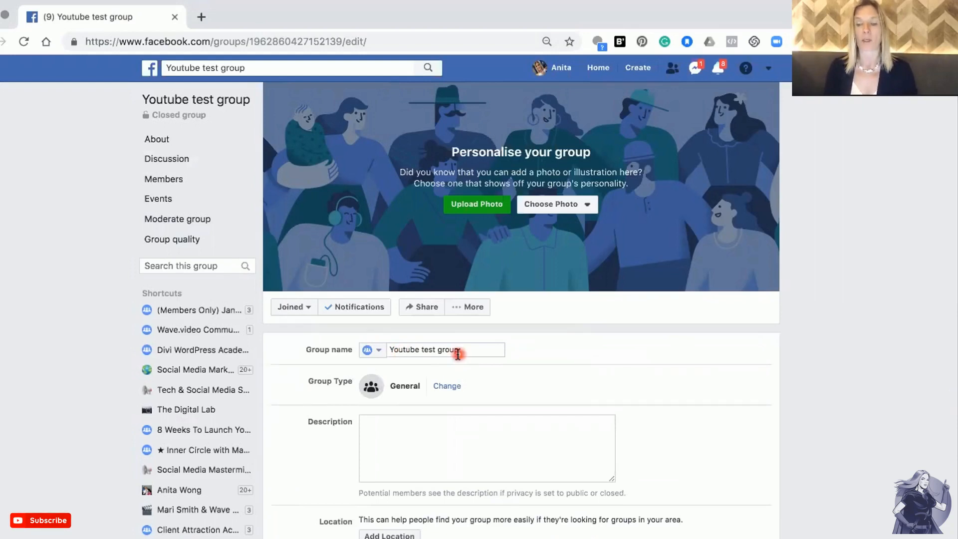
click(369, 352)
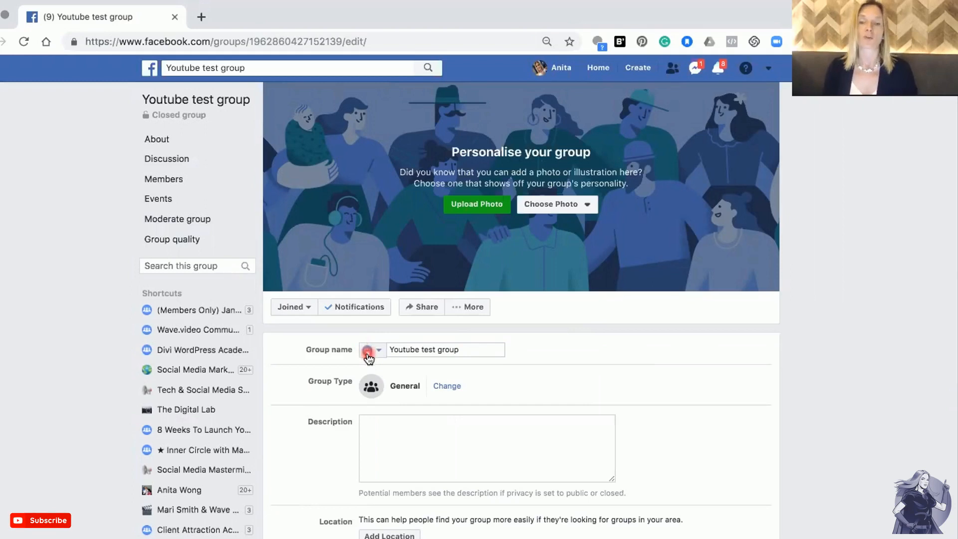
click(374, 428)
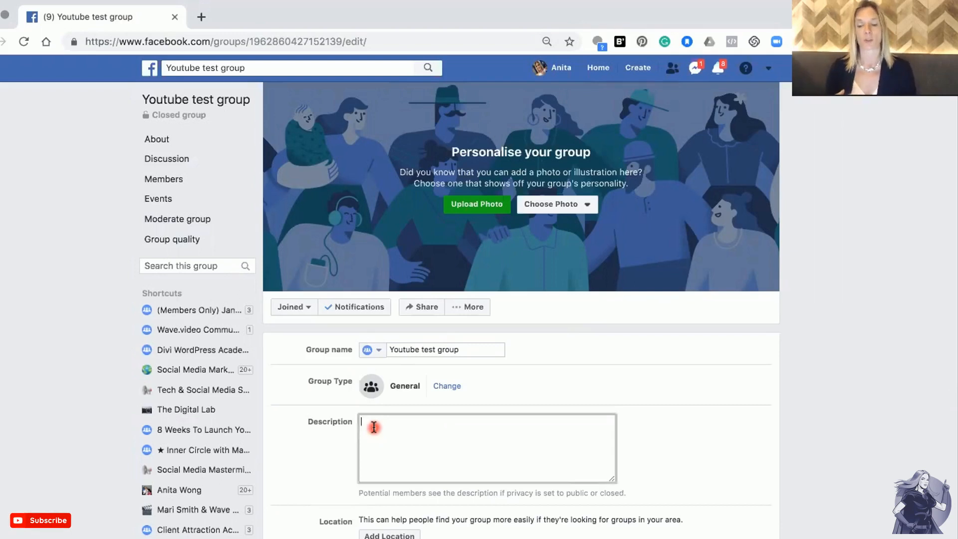
text(xxx)
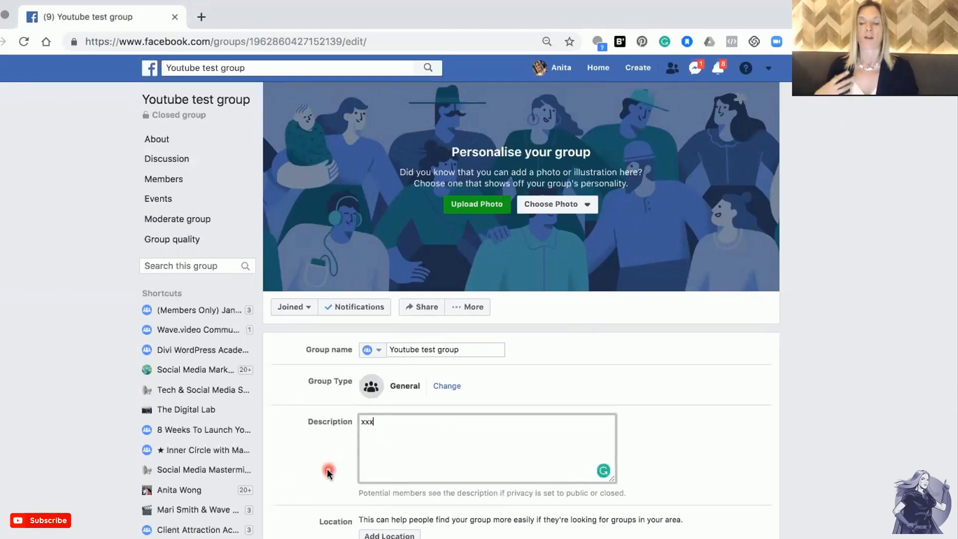
Open the list of Pages available to link to the group and close it without linking any.
scroll(327, 469, down, 3)
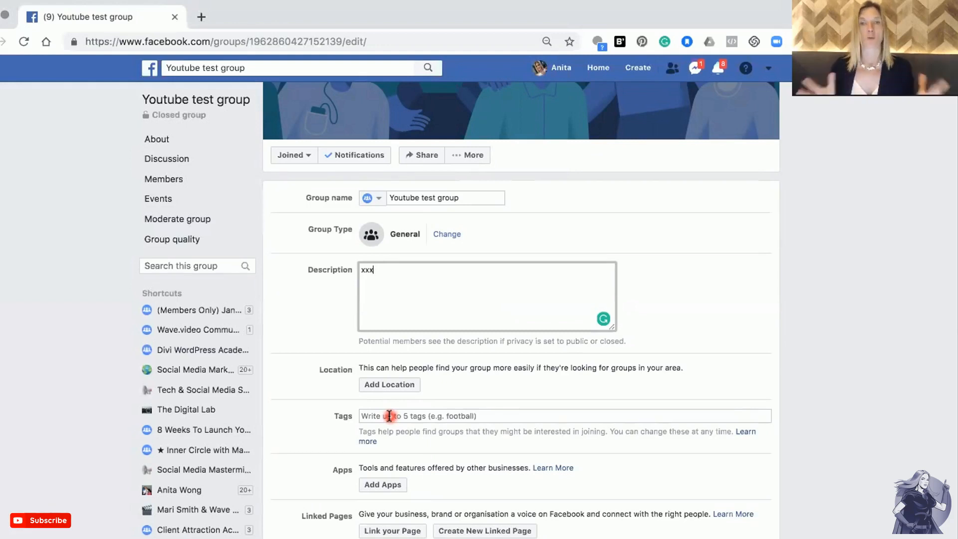
scroll(389, 416, down, 3)
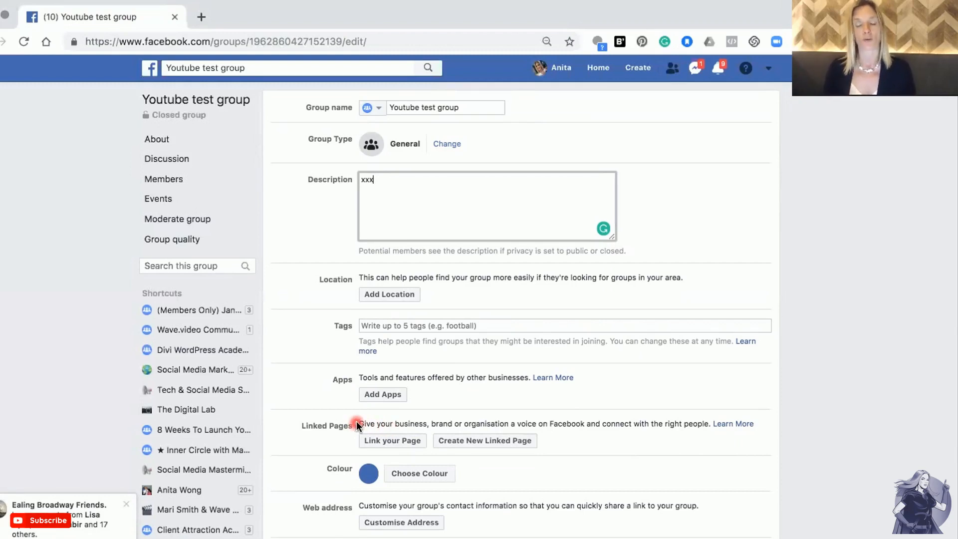
click(382, 441)
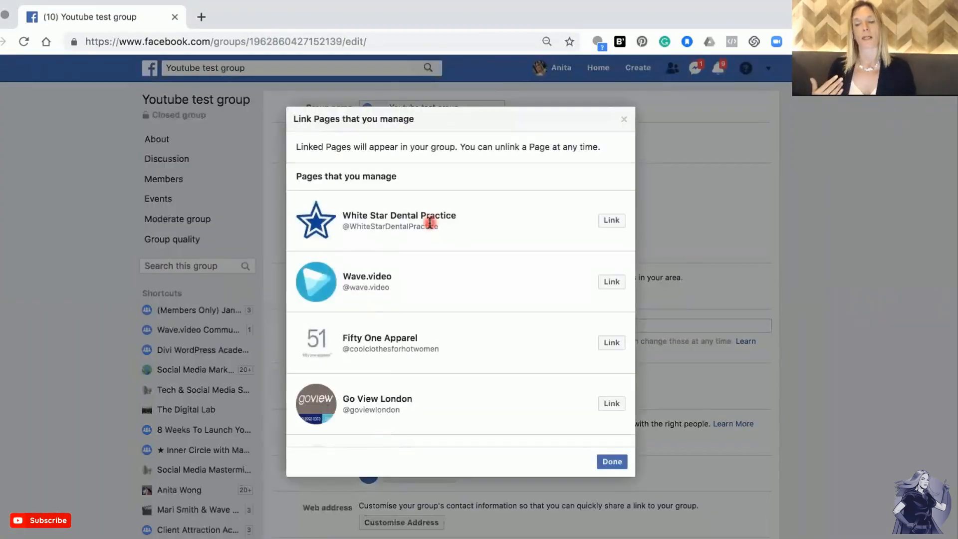
click(625, 122)
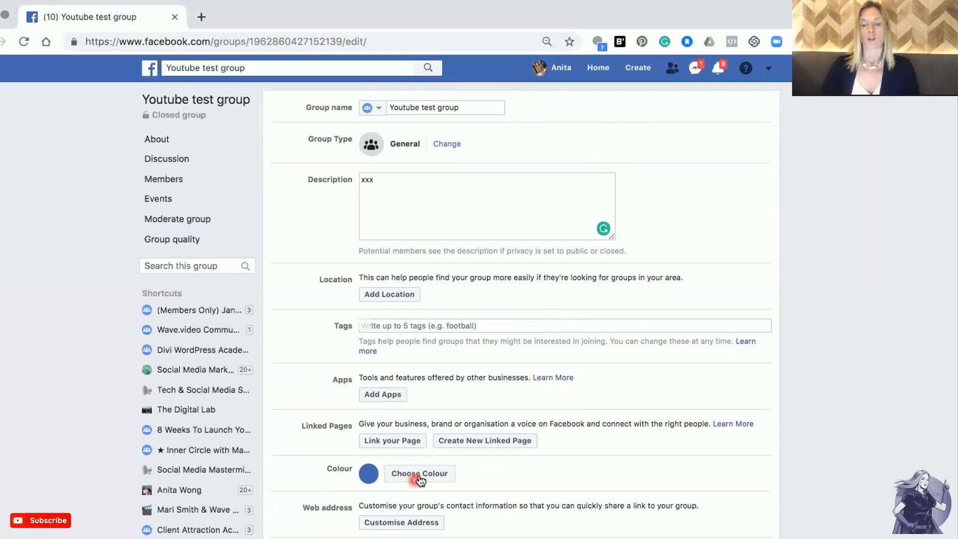
Change the group's colour to pink.
scroll(418, 475, down, 1)
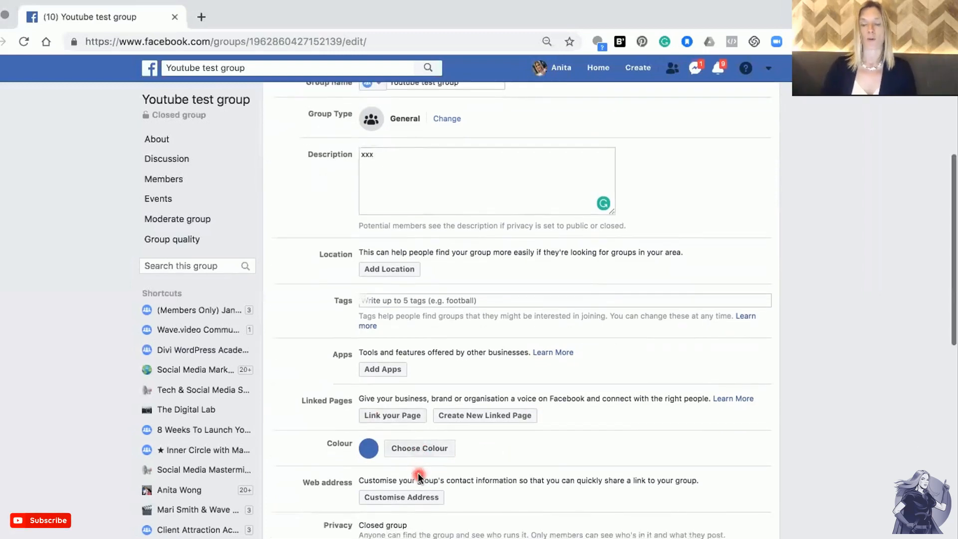
click(425, 453)
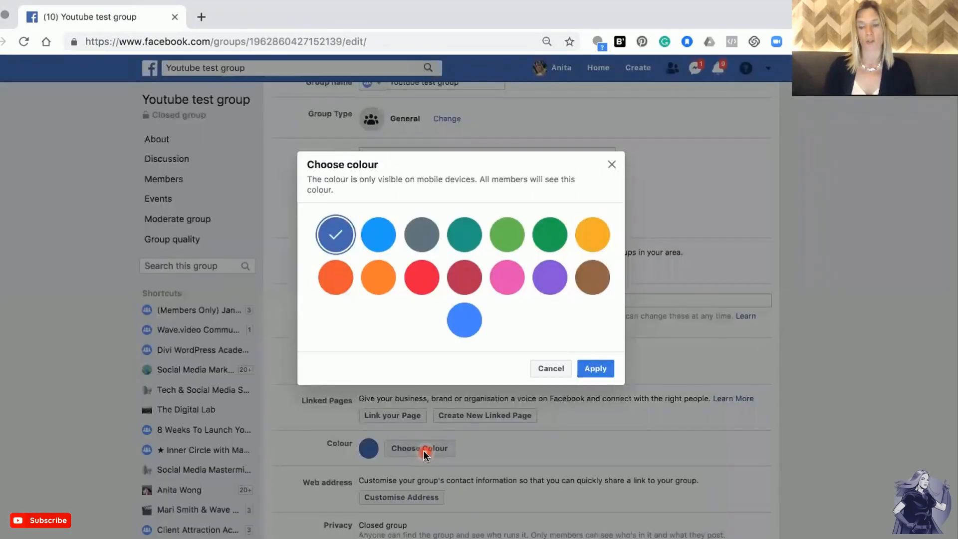
click(507, 276)
click(595, 374)
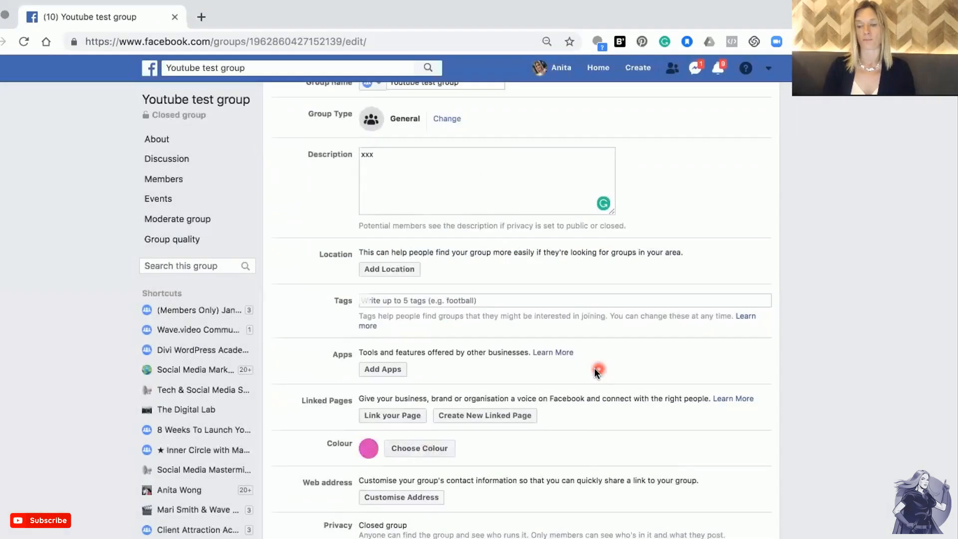
Customise the group's web address with the alias youtubetest.
scroll(519, 424, down, 3)
scroll(519, 426, down, 1)
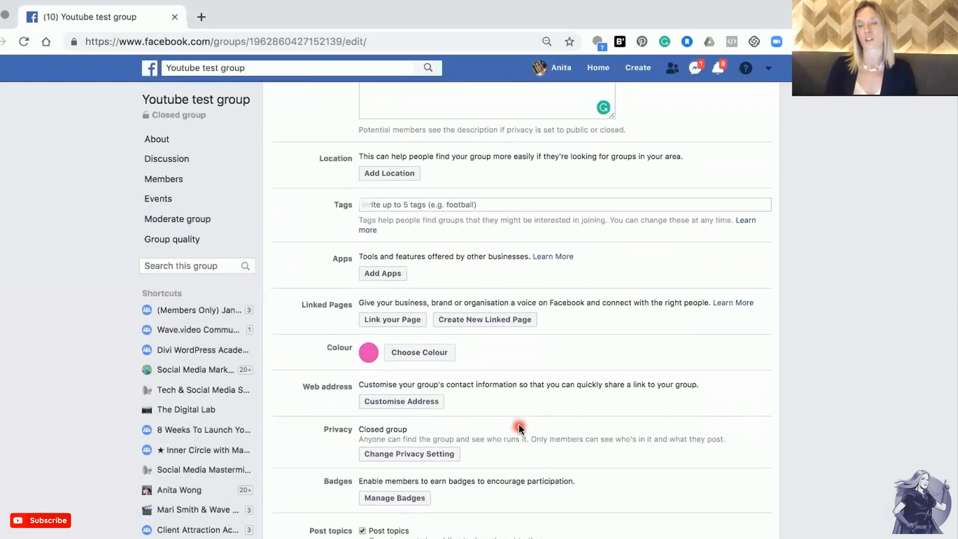
click(406, 400)
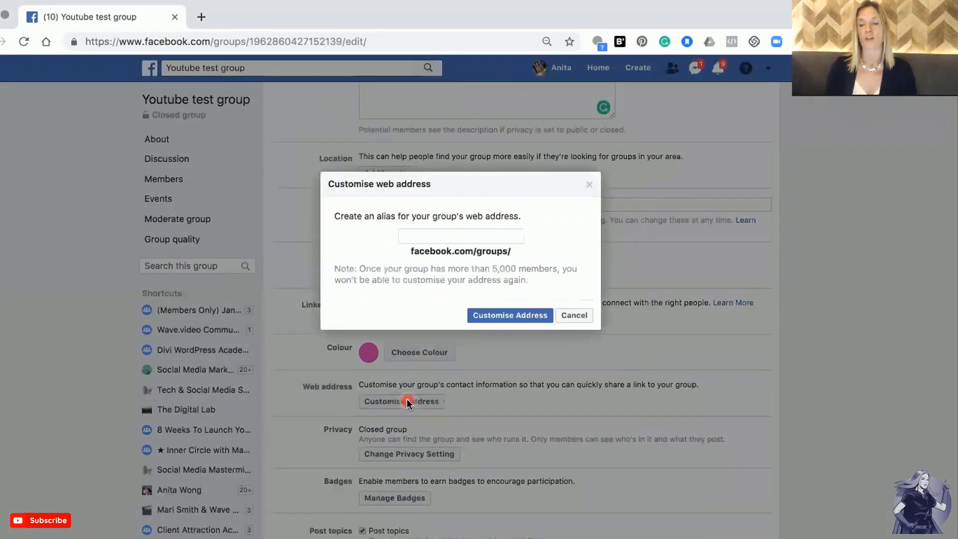
click(474, 237)
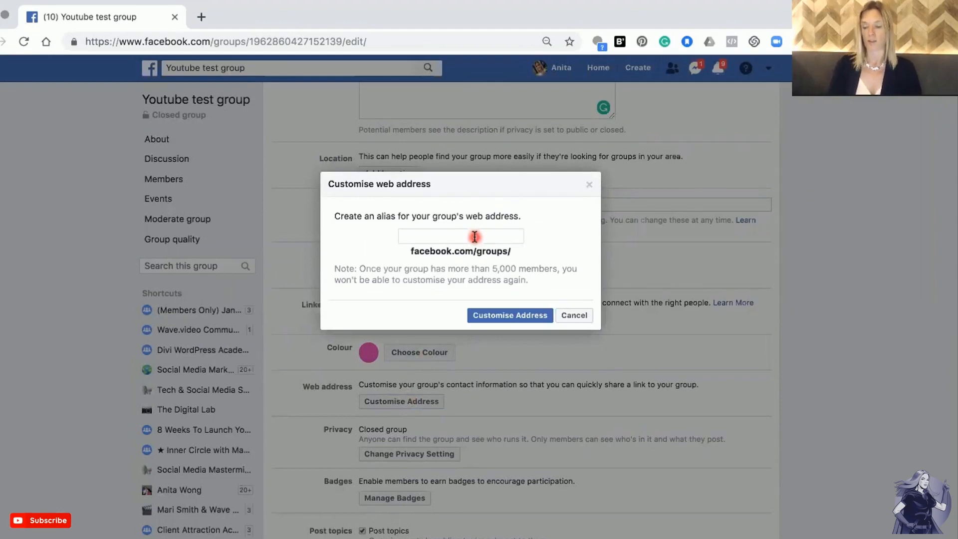
text(youtube)
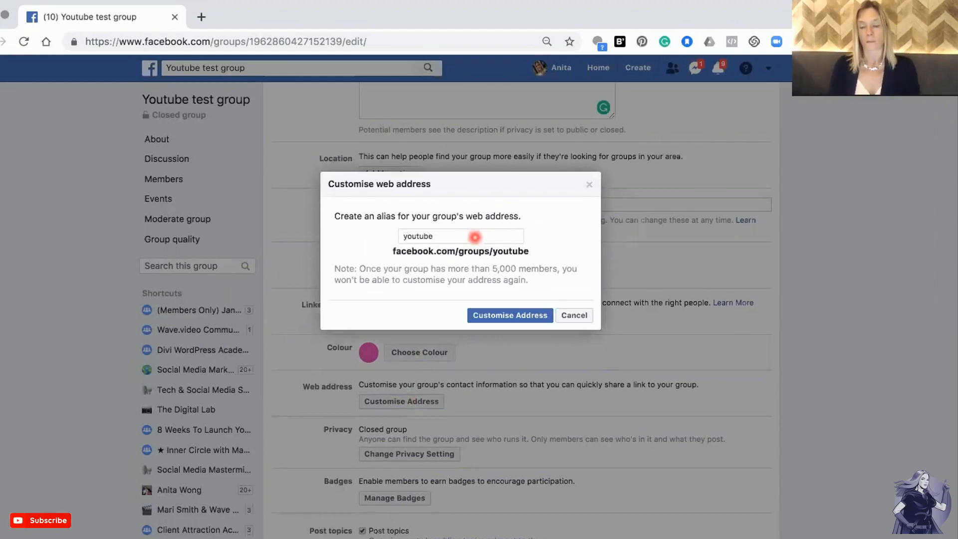
text(test)
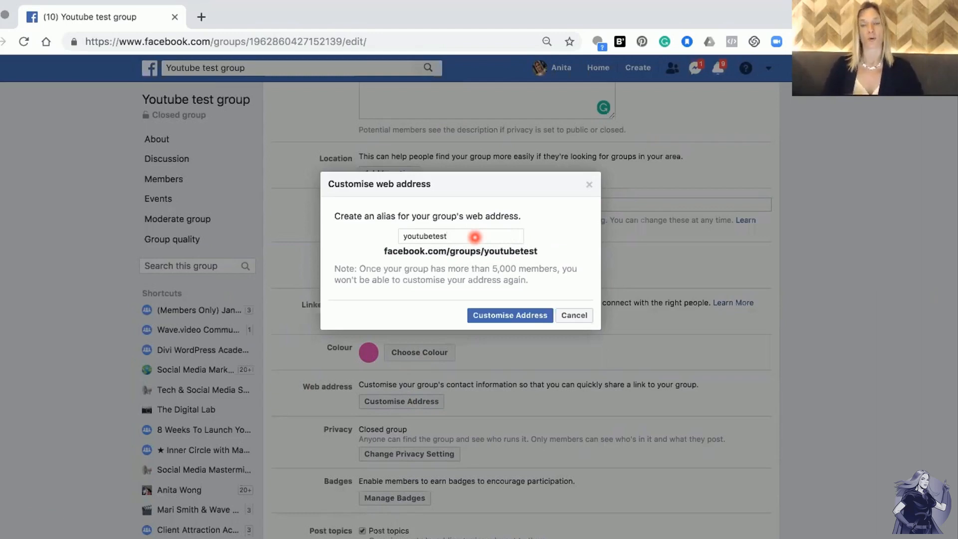
click(512, 319)
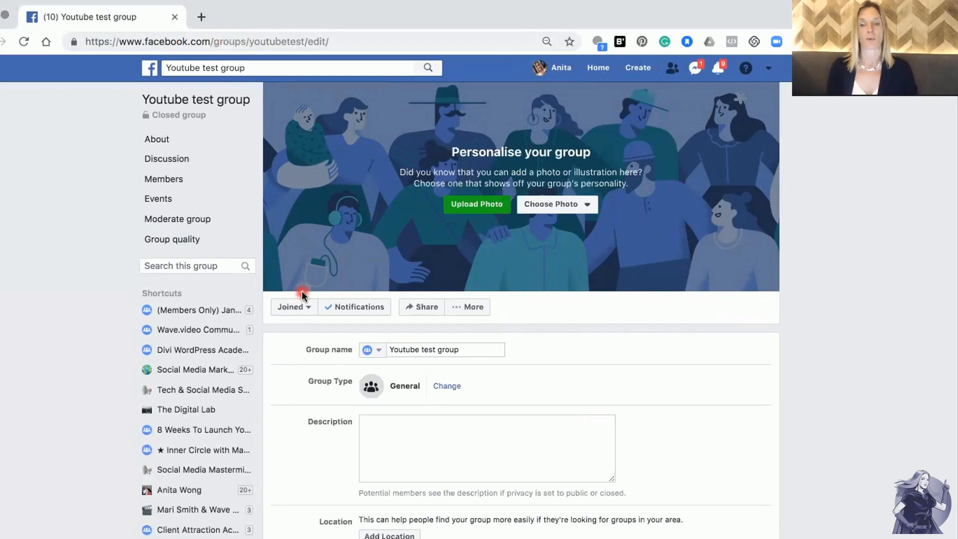
Scroll through the remaining group settings to review badges, sections, membership, chat and posting options.
scroll(310, 423, down, 9)
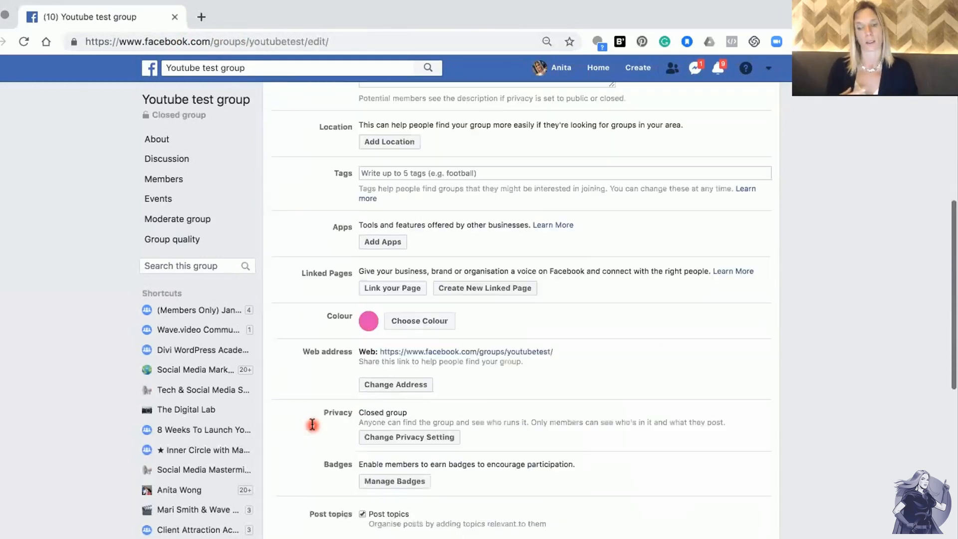
scroll(311, 424, down, 3)
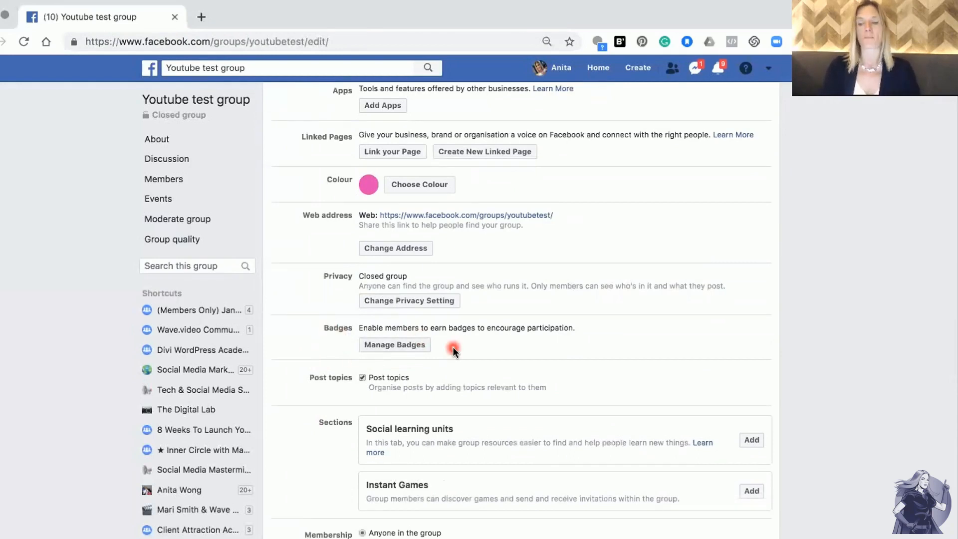
scroll(453, 346, down, 2)
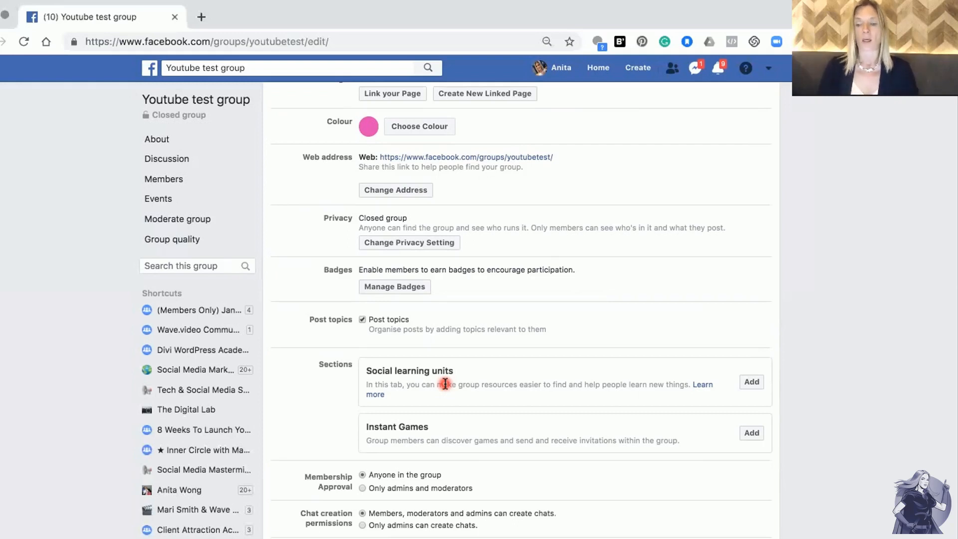
scroll(444, 383, down, 5)
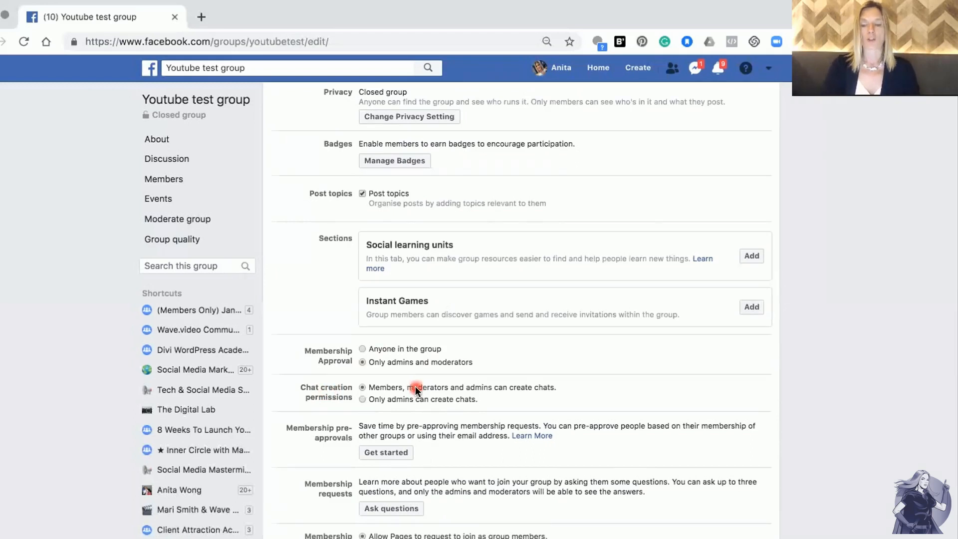
scroll(415, 386, down, 2)
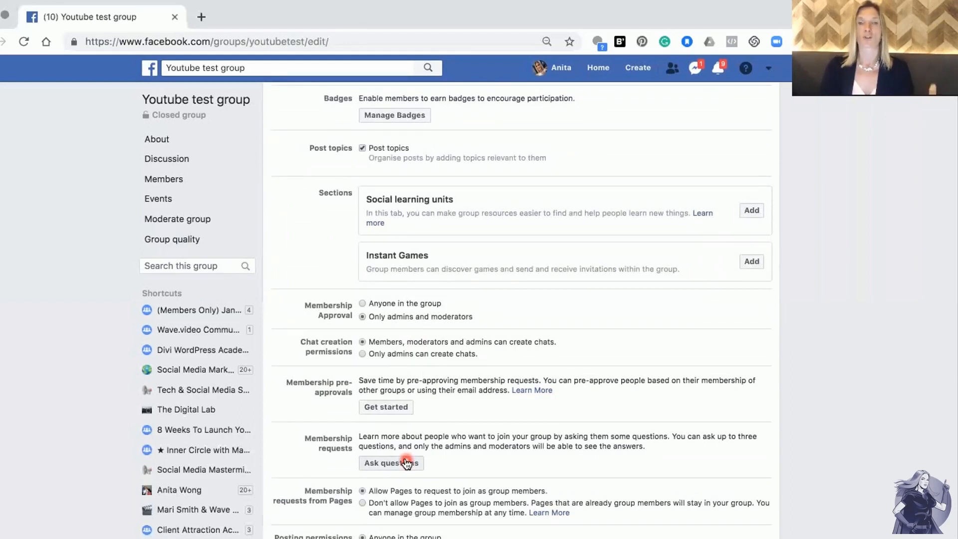
scroll(407, 463, down, 3)
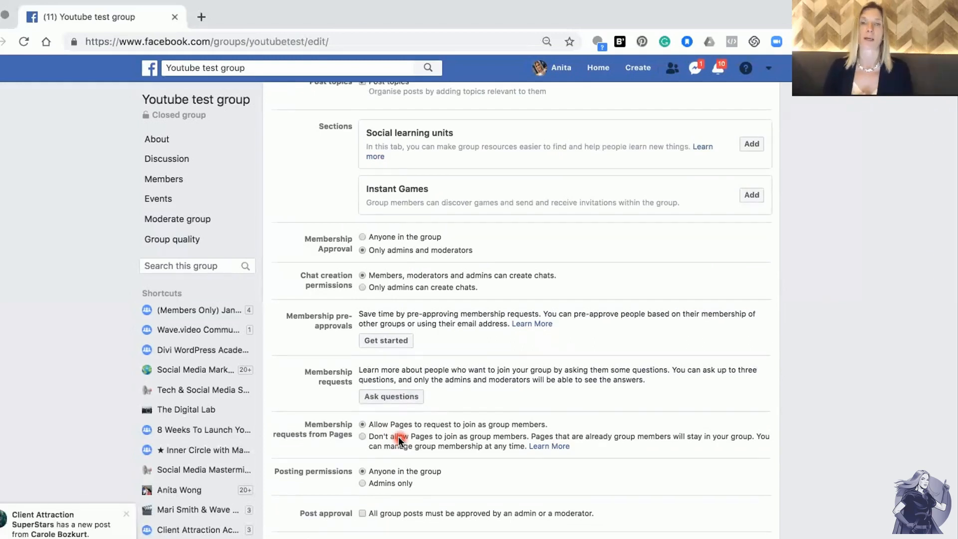
Save the group's settings.
scroll(398, 436, down, 3)
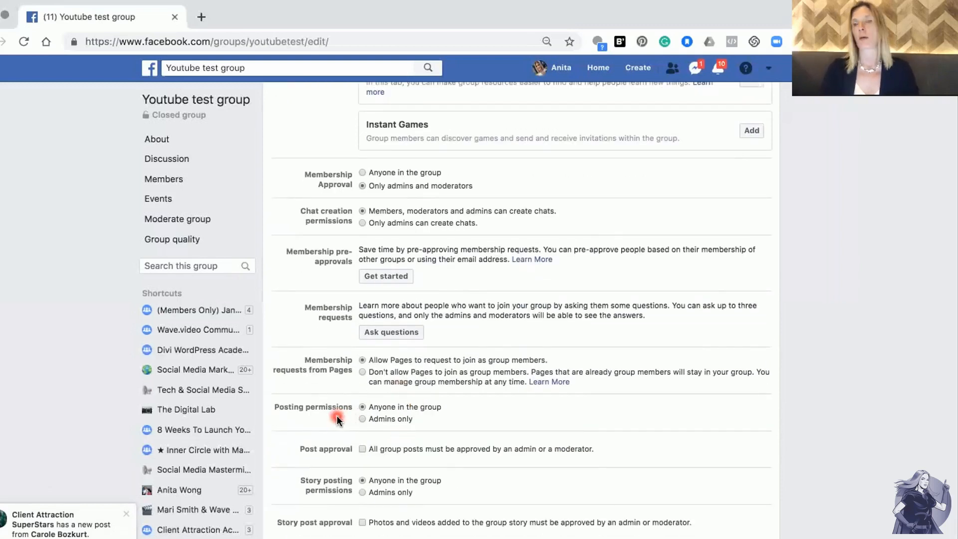
scroll(500, 421, down, 1)
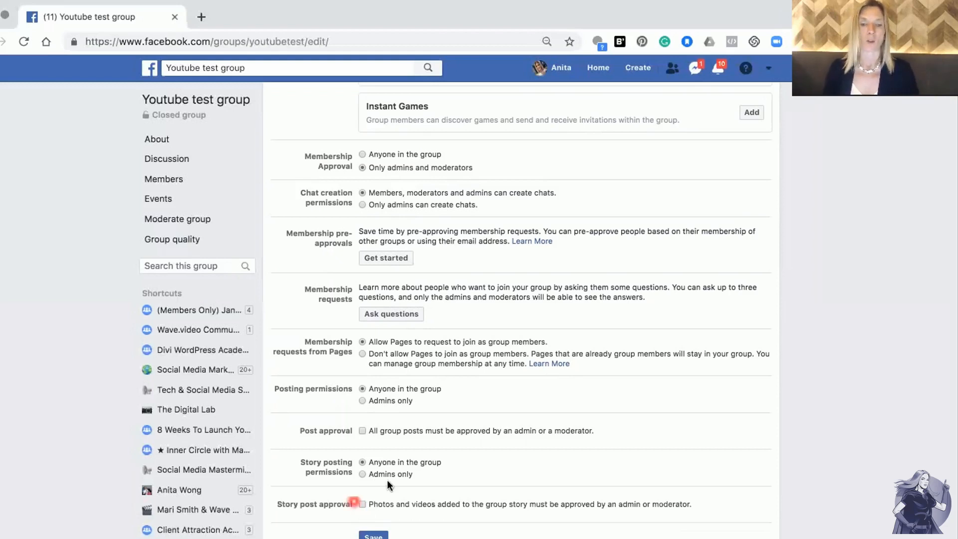
click(373, 536)
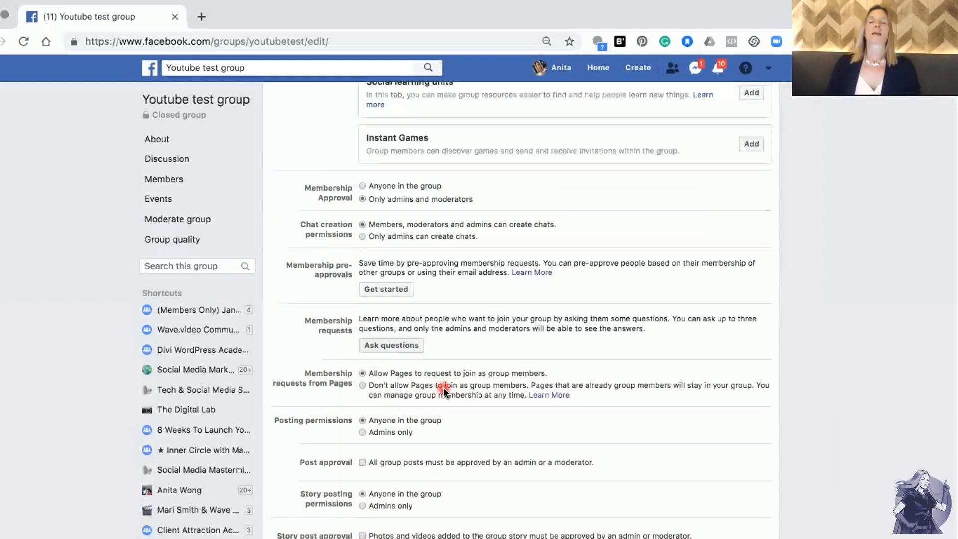
Open the cover photo options for the group without choosing one.
scroll(443, 391, up, 10)
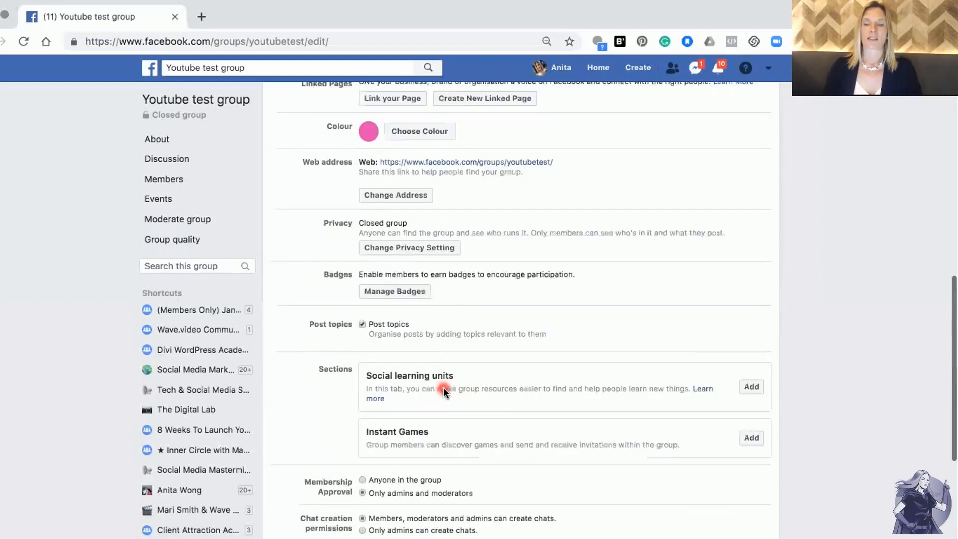
scroll(444, 391, up, 10)
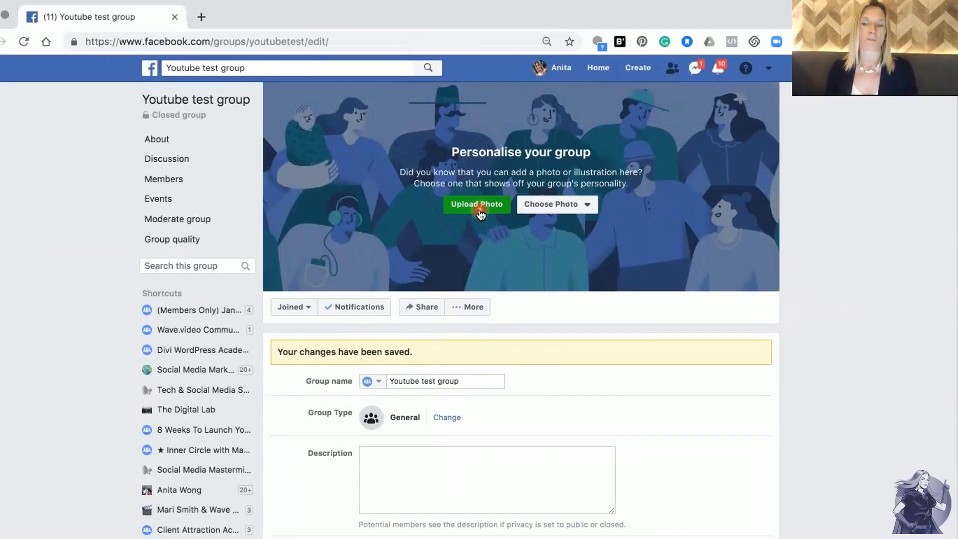
click(568, 209)
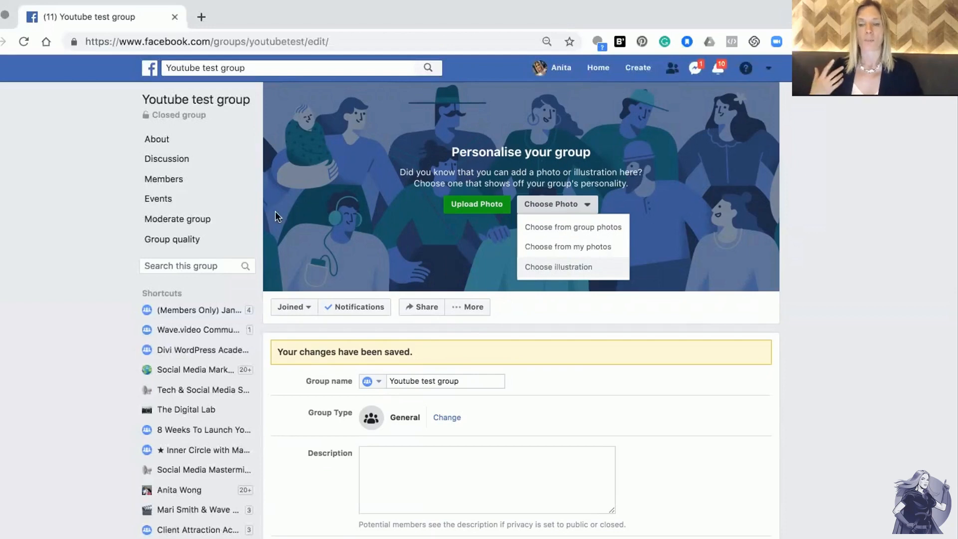
Go to the group's Discussion page and open its Members section.
click(156, 160)
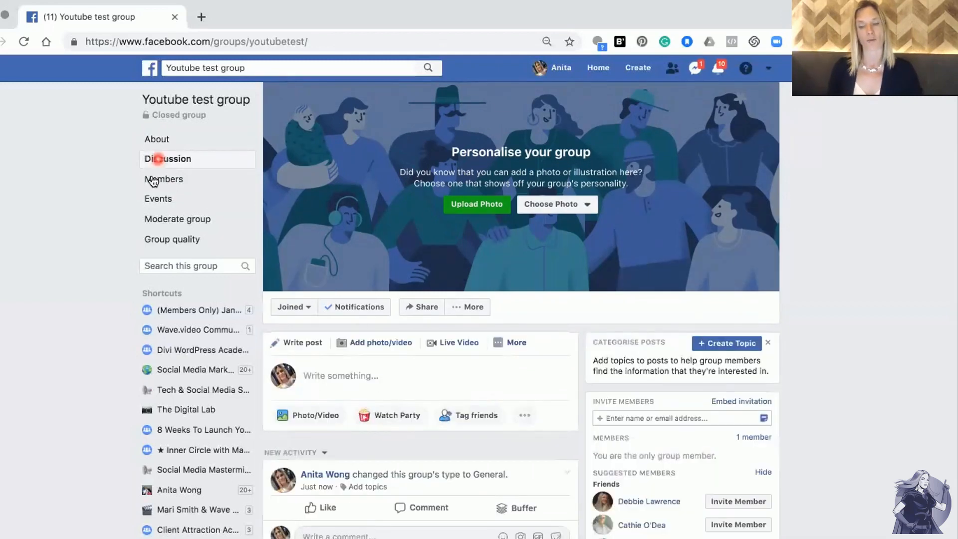
click(153, 180)
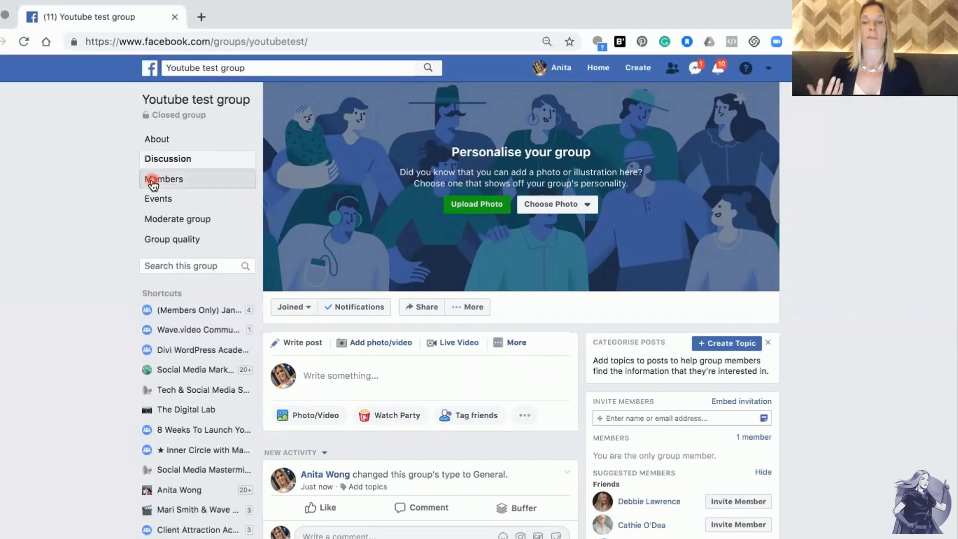